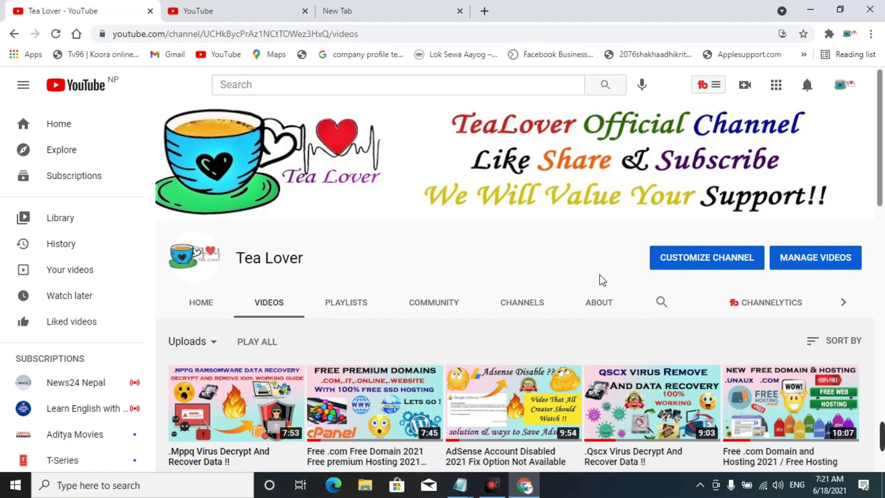
scroll(601, 280, "down", 3)
scroll(595, 276, "down", 2)
scroll(588, 276, "down", 2)
scroll(584, 275, "down", 1)
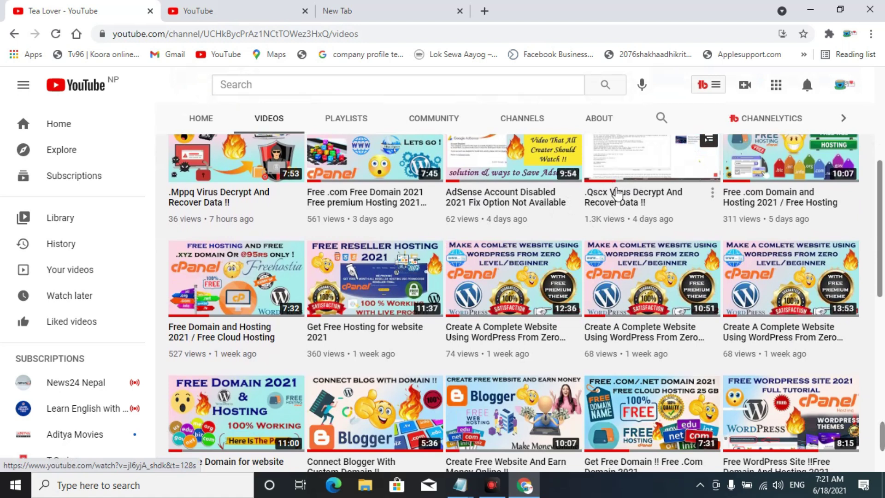
mouse_move(236, 412)
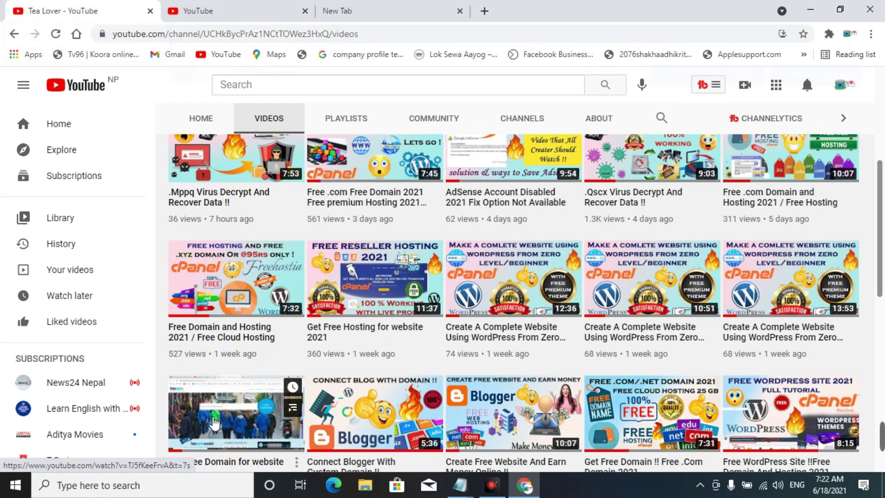
scroll(214, 420, "up", 2)
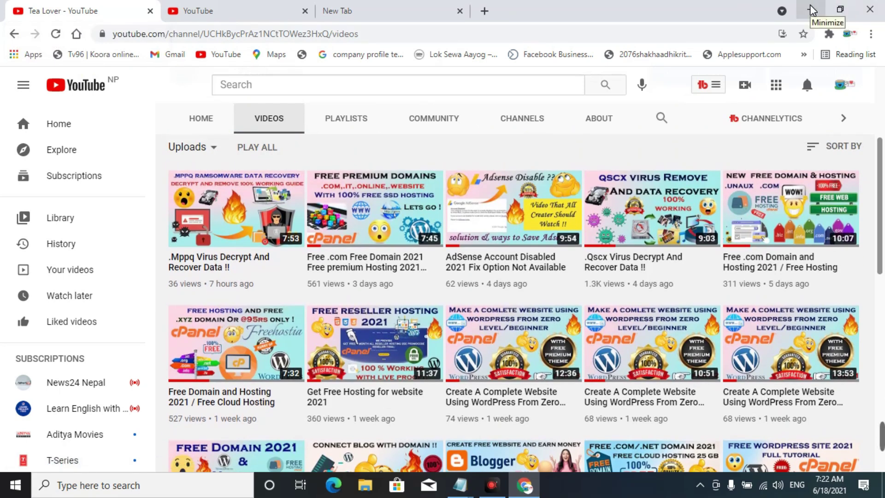
Minimise the Chrome window so the Windows desktop shows.
left_click(811, 9)
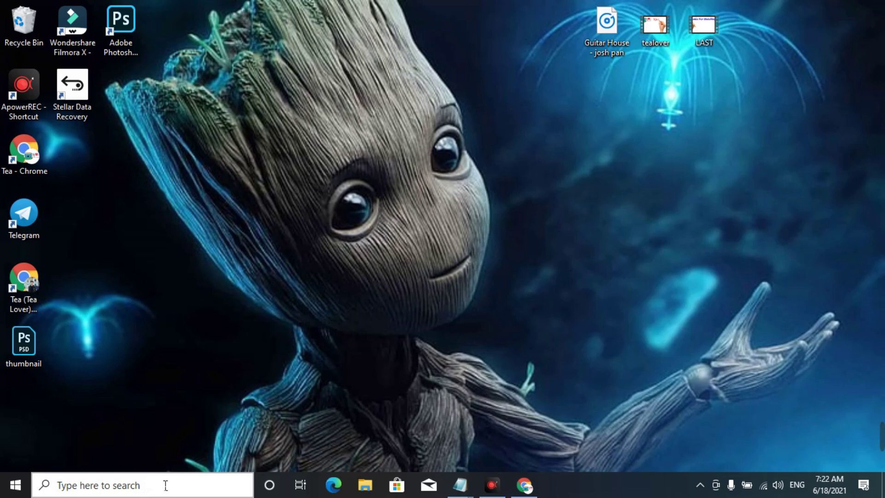
Open the Windows Run dialog, reopening it with Win+R, and enter msconfig.
left_click(150, 484)
type("run")
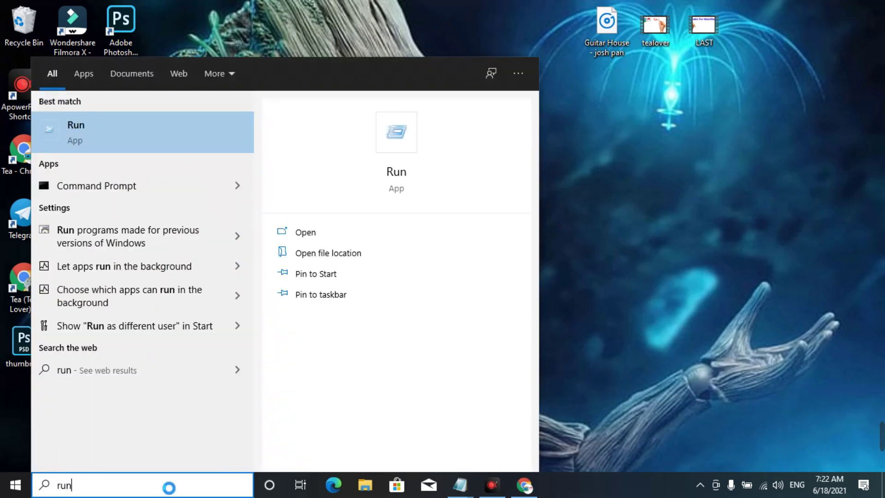
left_click(92, 131)
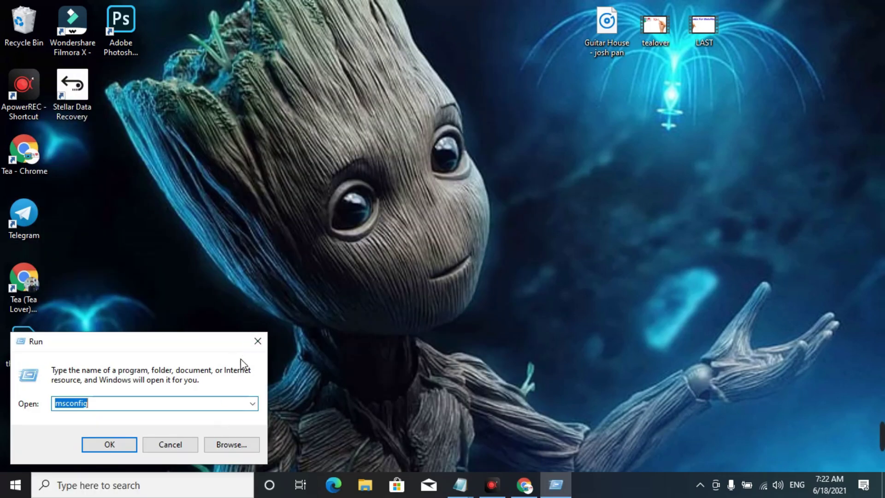
left_click(258, 342)
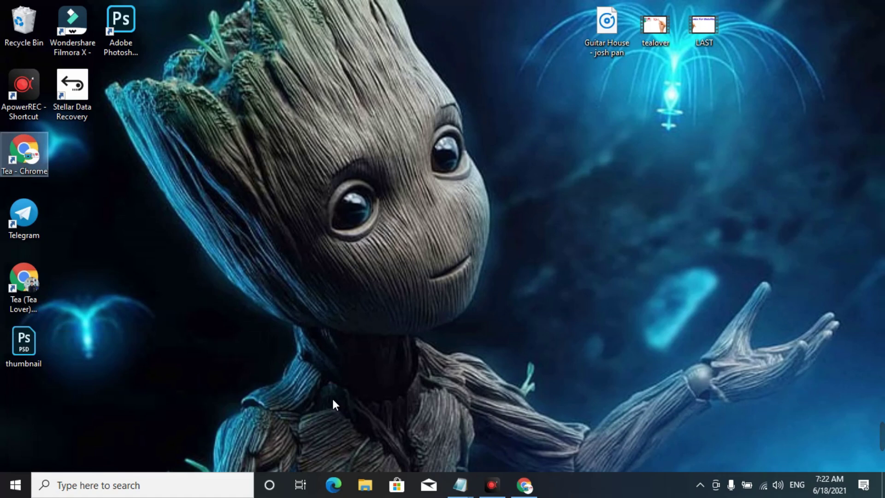
key("super+r")
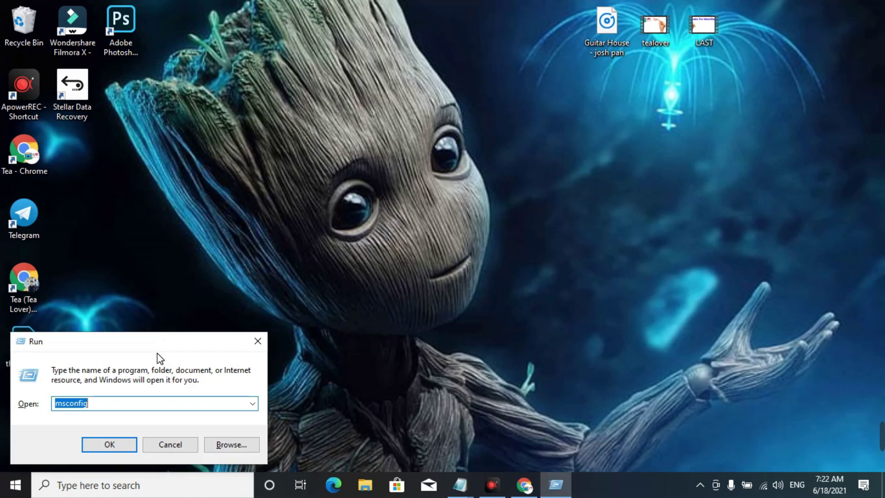
left_click(146, 404)
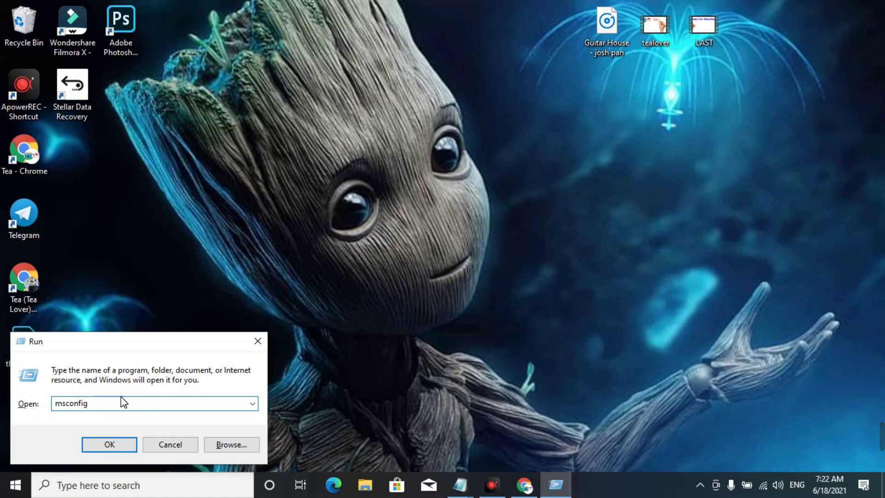
Run msconfig and enable Safe boot on the System Configuration Boot tab.
left_click(110, 444)
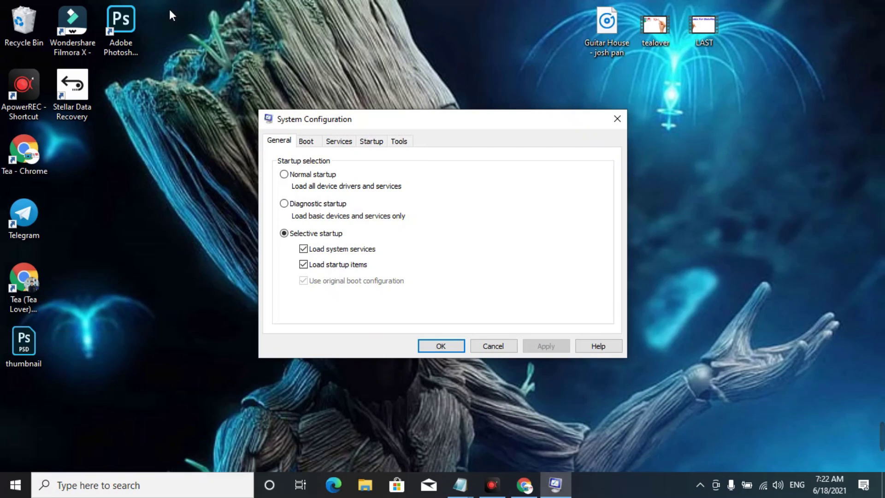
left_click_drag(331, 121, 340, 86)
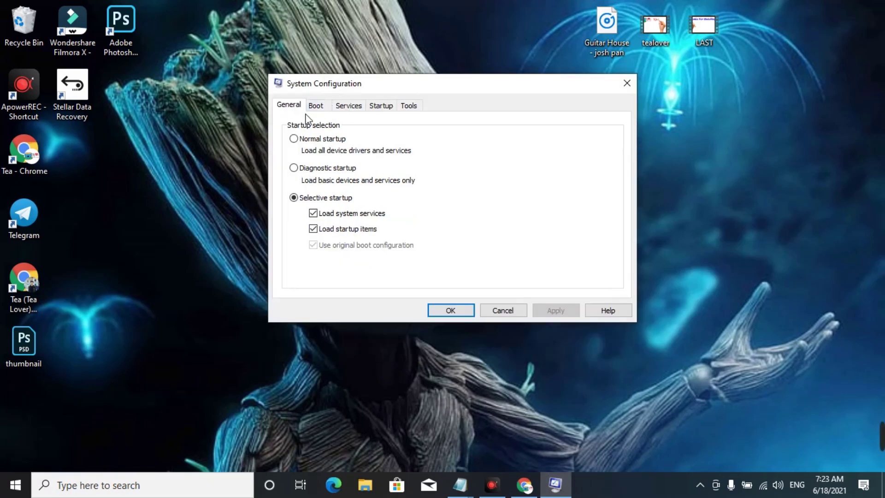
left_click(316, 105)
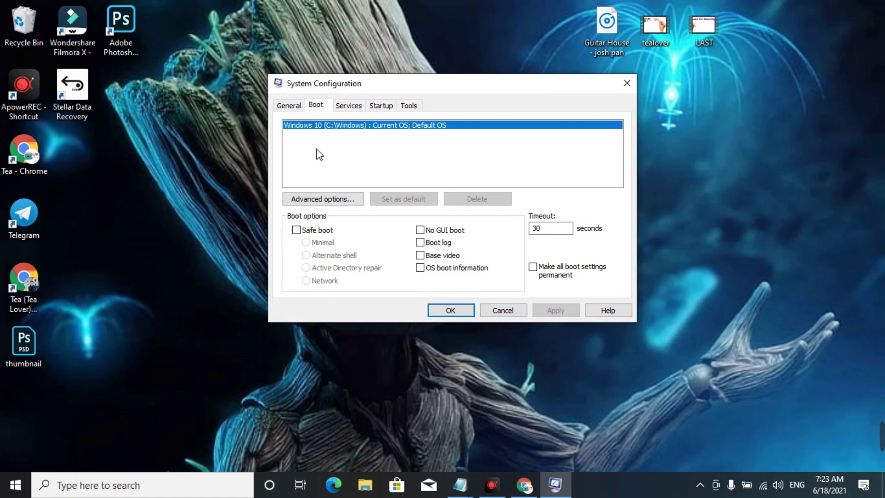
left_click(296, 230)
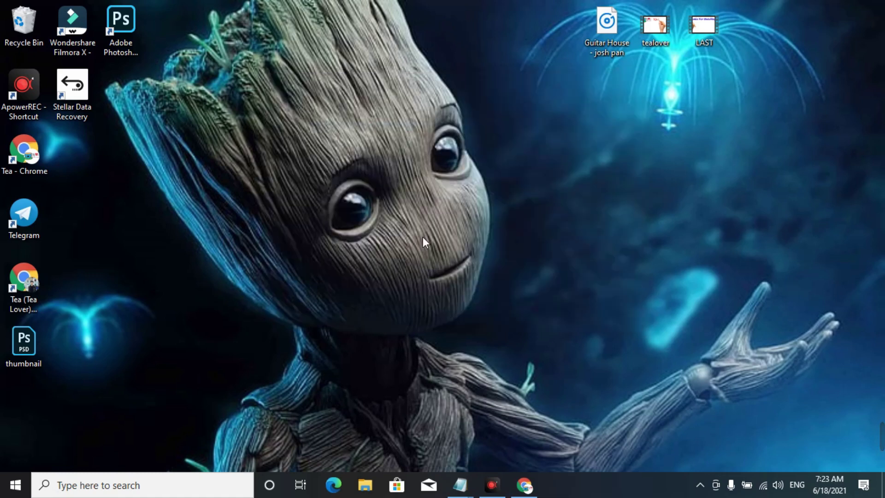
Move the Stellar Data Recovery desktop shortcut lower down, then launch the program from it.
mouse_move(72, 95)
left_mouse_down()
mouse_move(72, 160)
mouse_move(121, 222)
left_mouse_up()
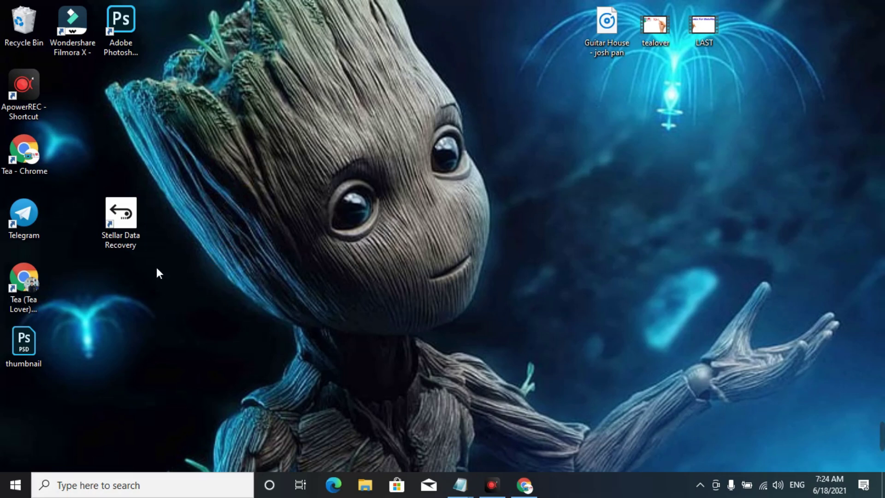
left_click_drag(121, 216, 173, 277)
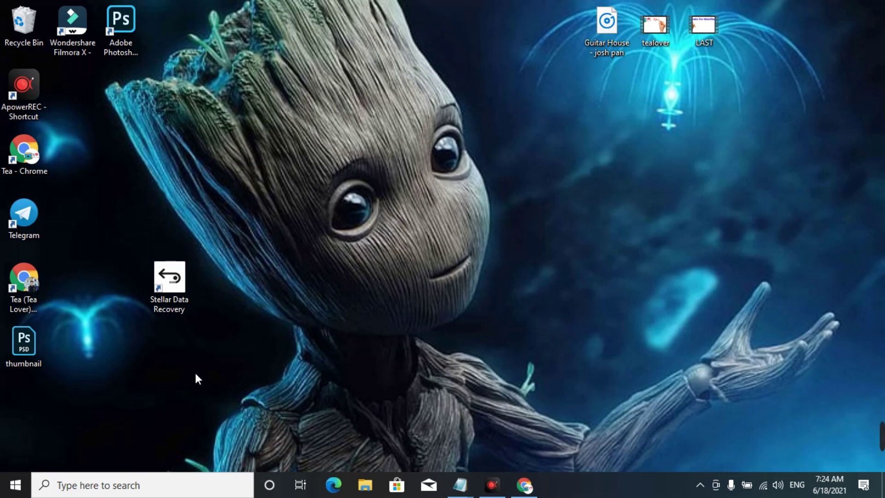
double_click(183, 291)
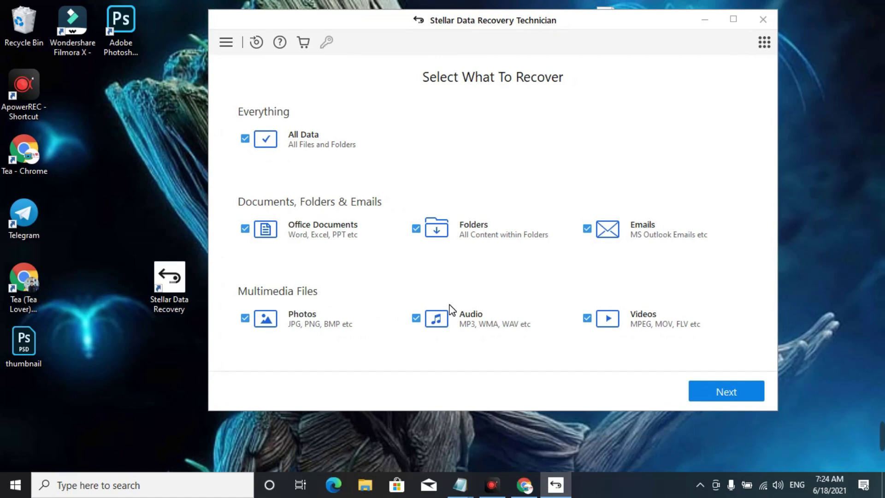
Untick All Data, leave only Photos ticked, and go to the Recover From screen.
left_click(245, 139)
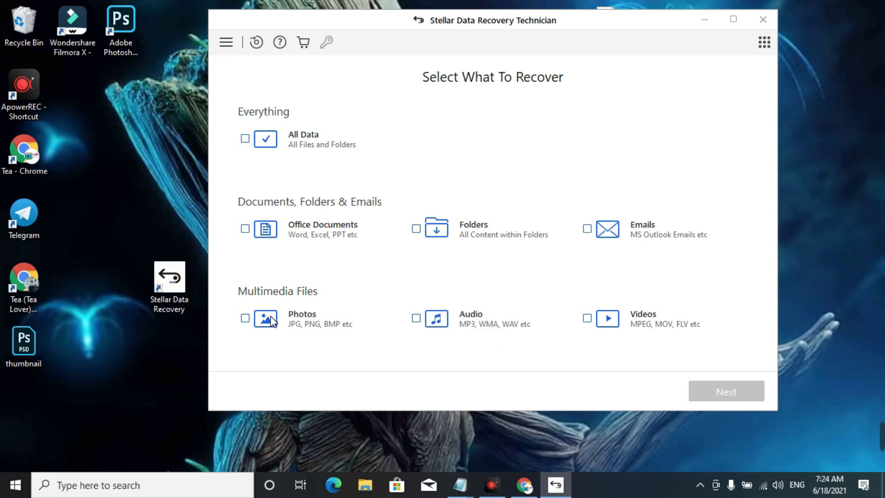
left_click(245, 139)
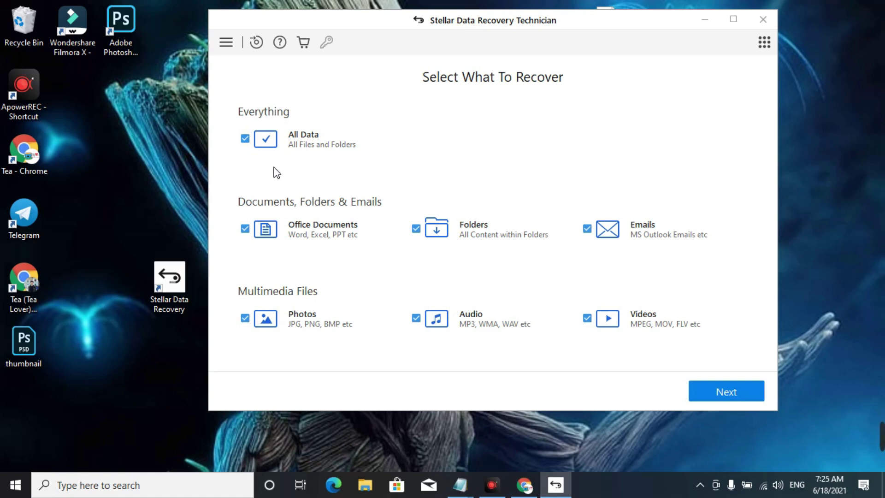
left_click(245, 140)
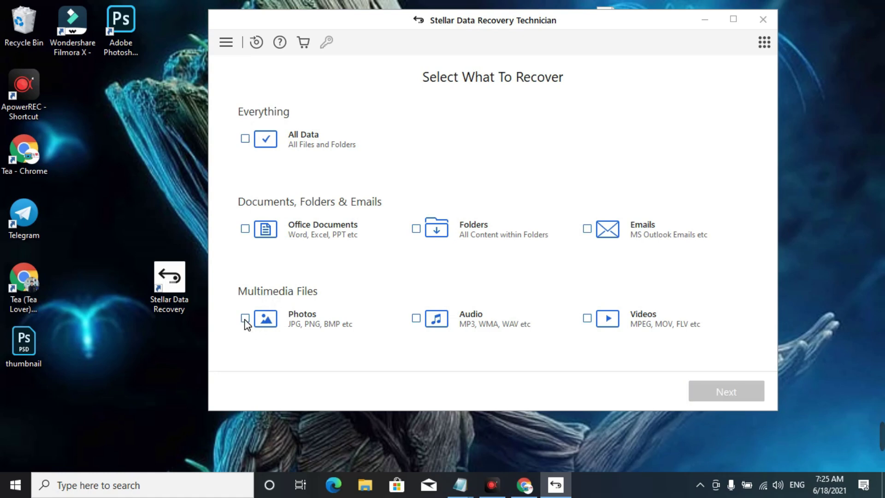
left_click(245, 318)
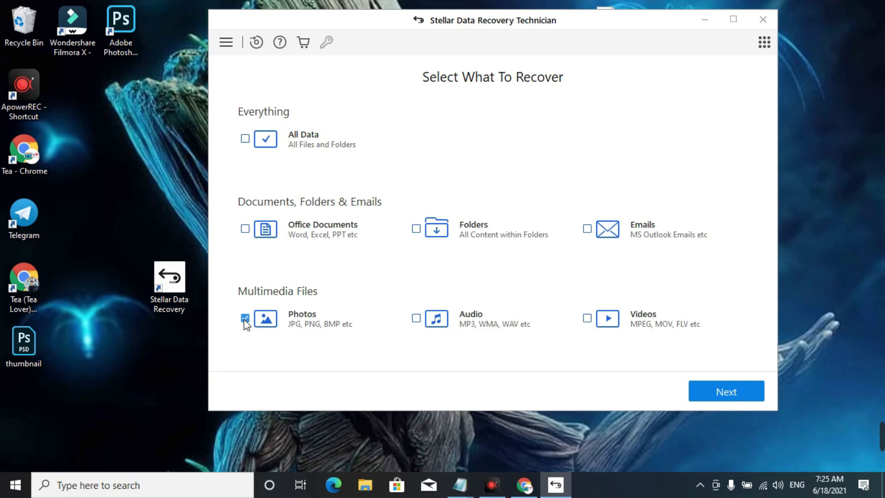
left_click(245, 319)
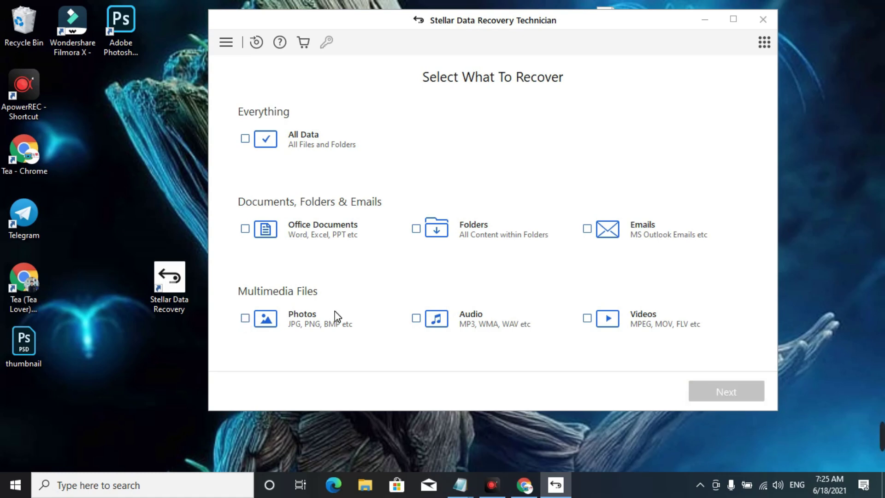
left_click(296, 315)
left_click(723, 389)
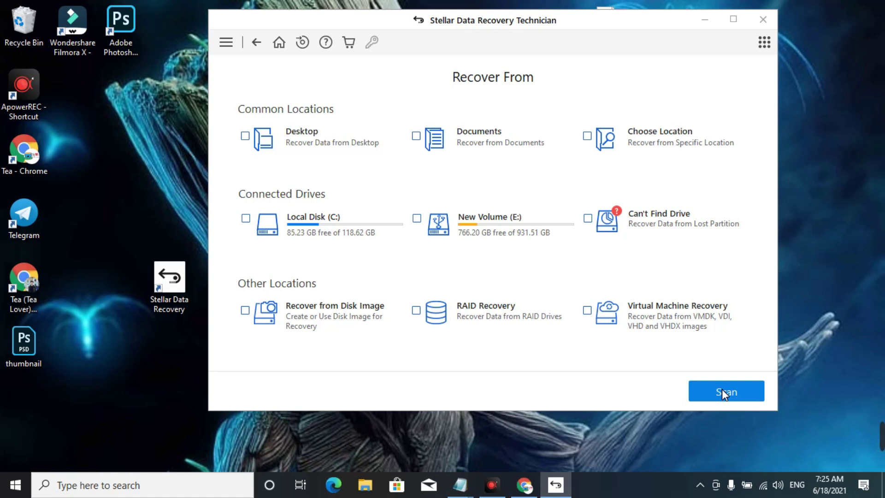
Select New Volume (E:) instead of Local Disk (C:) and start the scan.
left_click(246, 218)
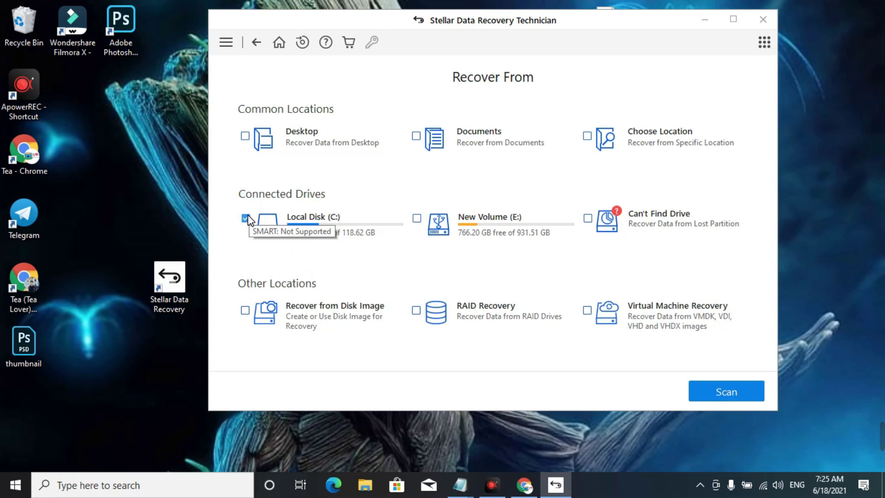
left_click(246, 218)
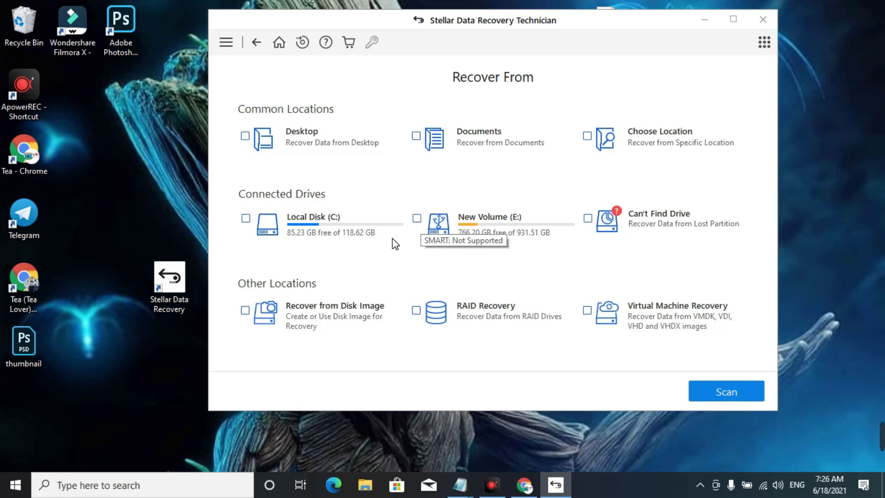
left_click(416, 218)
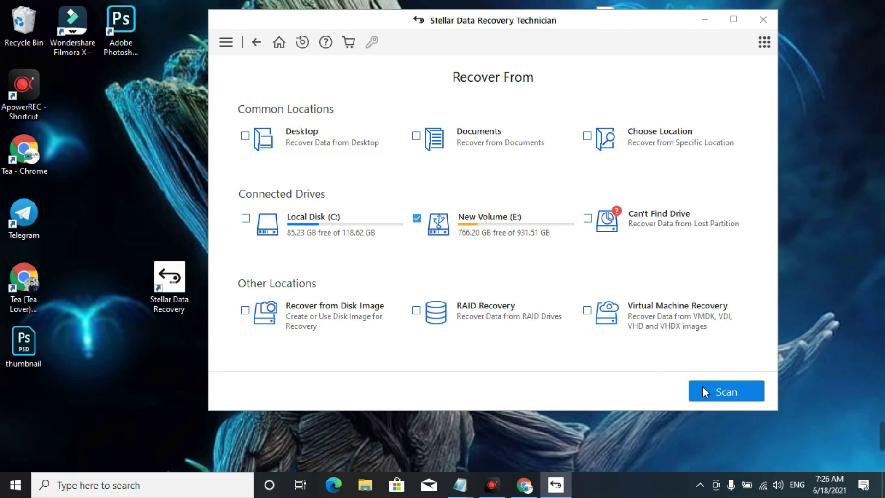
left_click(736, 392)
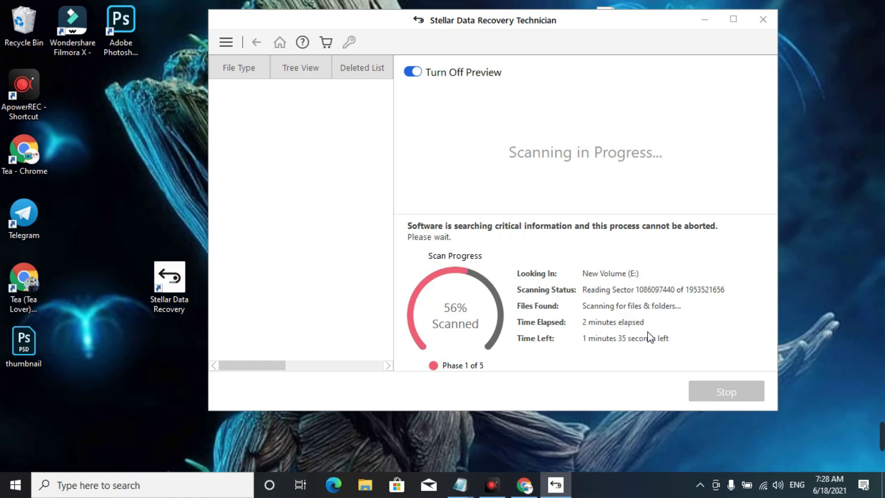
Bring the YouTube channel uploads page to the front from the taskbar.
left_click(525, 485)
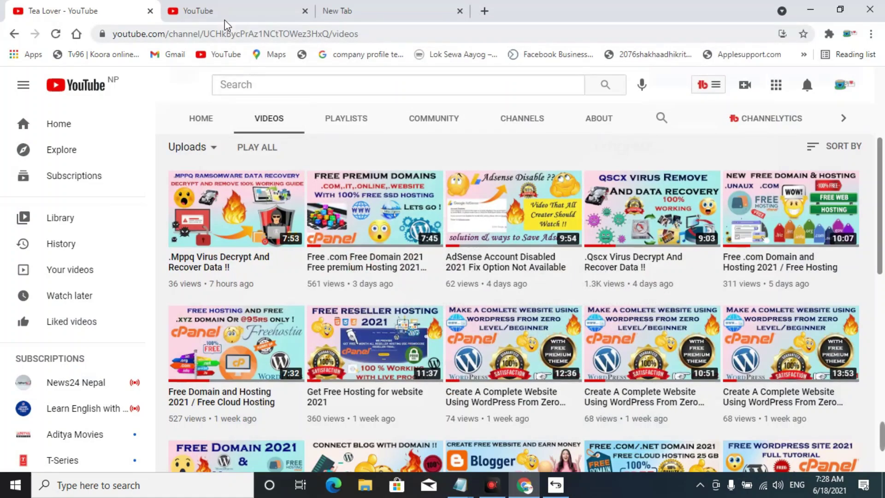